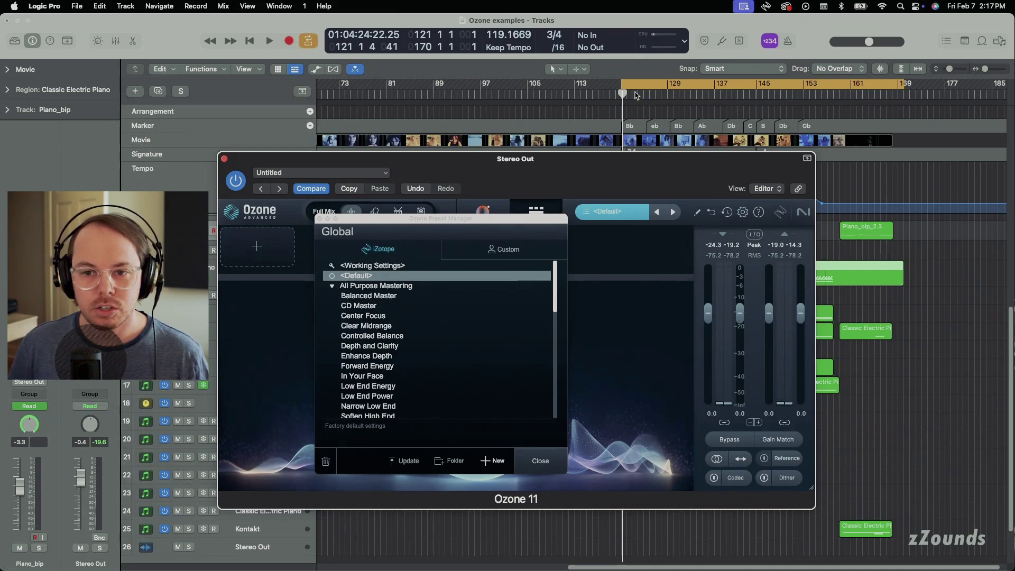
Step: Start song playback and load the Wide Stereo Image preset
{"action": "left_click", "coordinate": [697, 30]}
{"action": "key", "text": "space"}
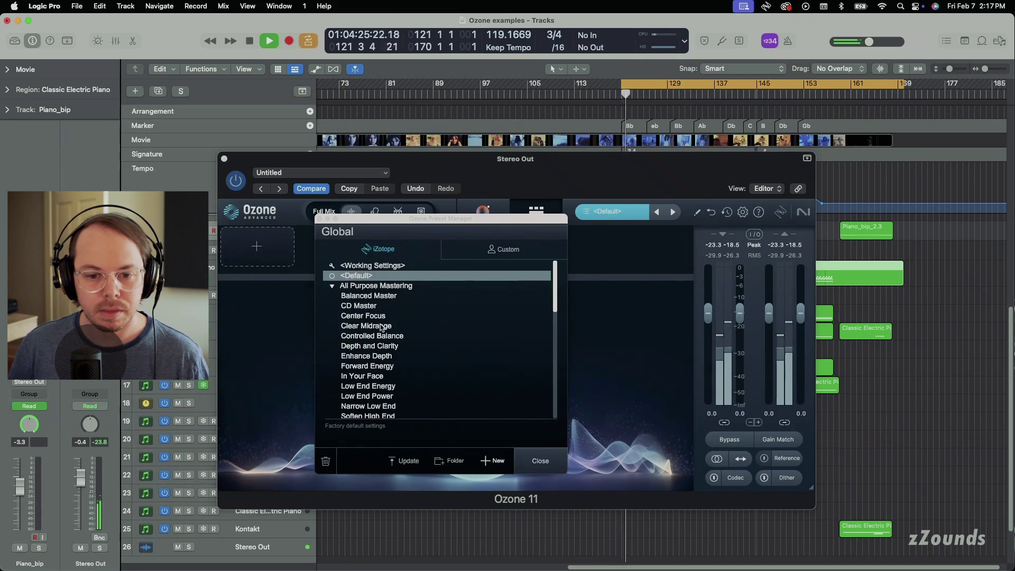
{"action": "scroll", "coordinate": [362, 376], "scroll_direction": "down", "scroll_amount": 3}
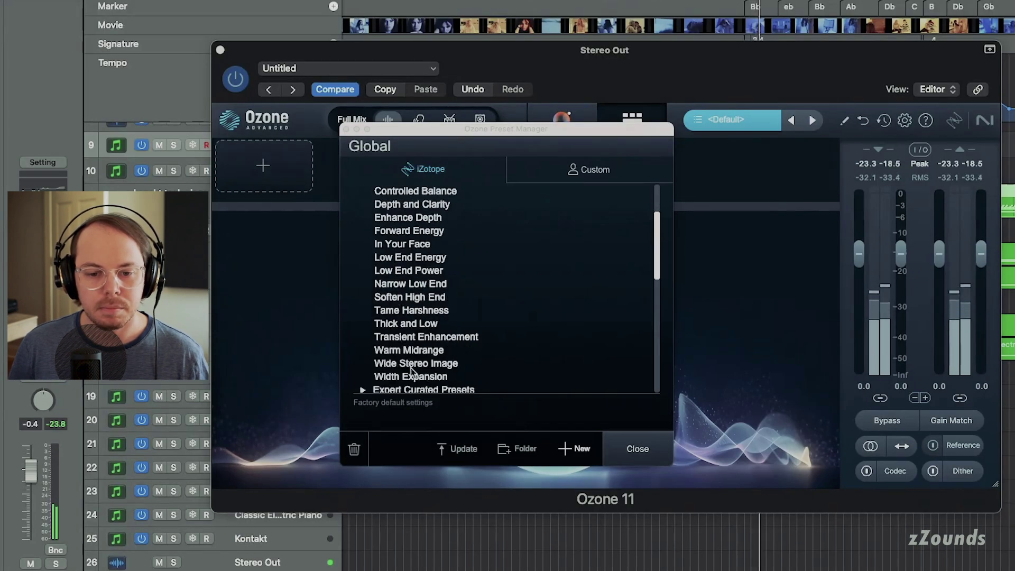
{"action": "left_click", "coordinate": [411, 368]}
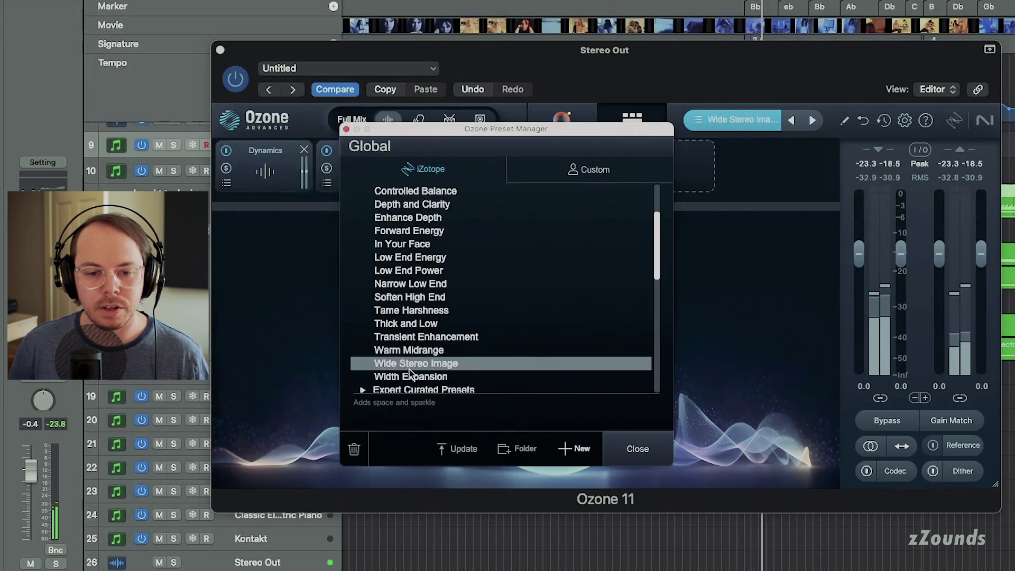
Step: Show the Imager module with its vectorscope in polar level mode
{"action": "left_click", "coordinate": [347, 130]}
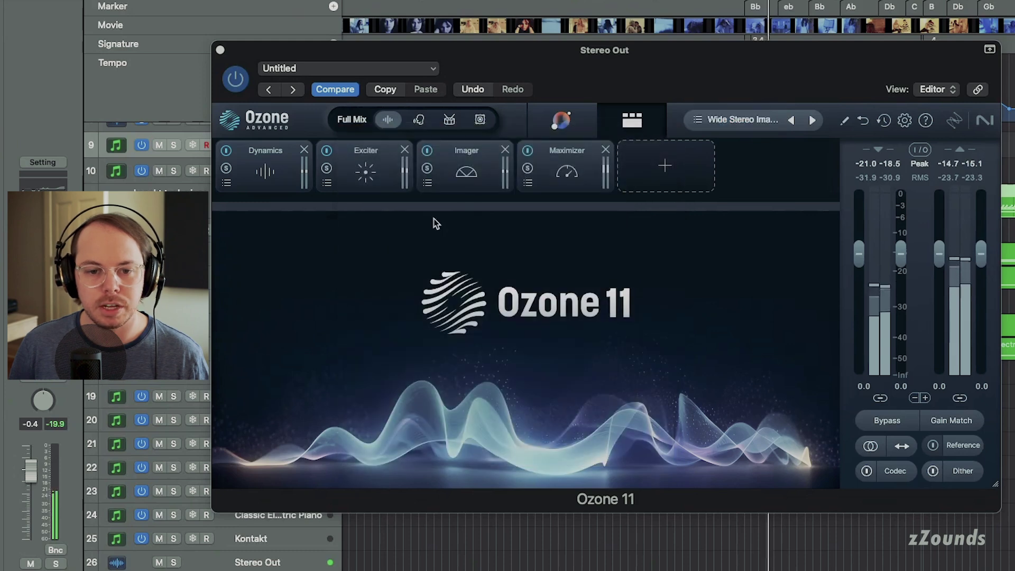
{"action": "left_click", "coordinate": [460, 177]}
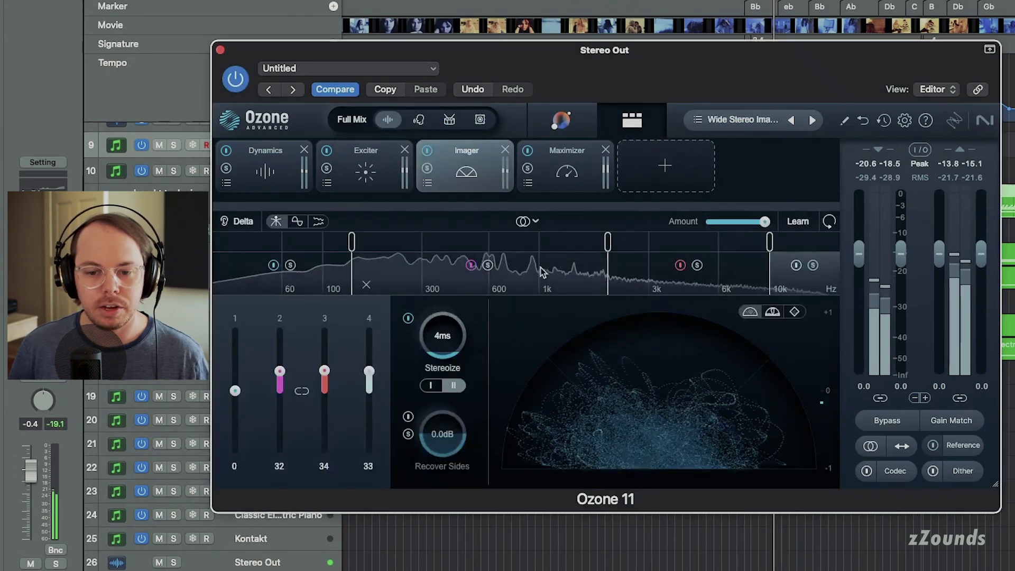
{"action": "left_click", "coordinate": [772, 312]}
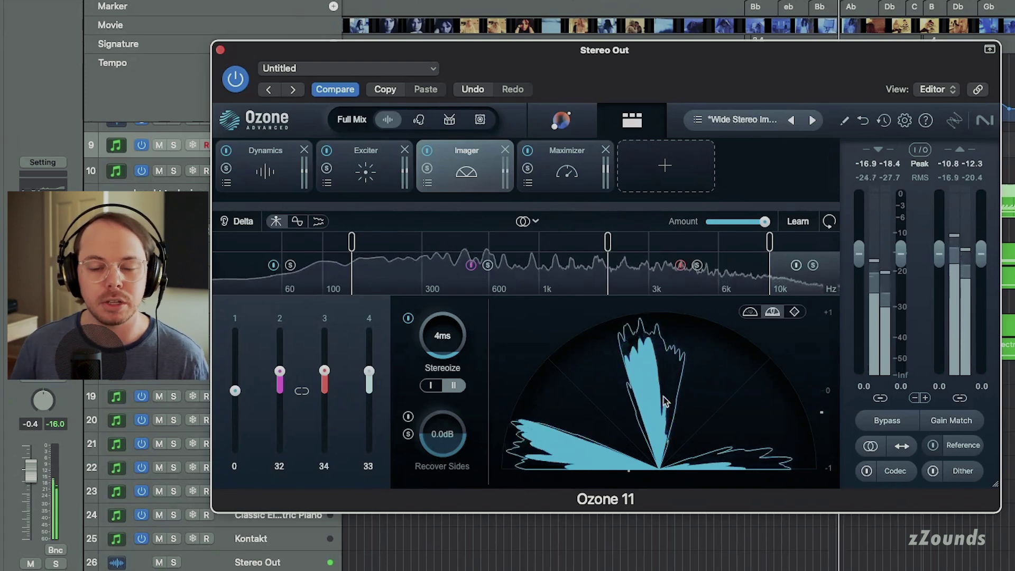
Step: Load the Cinematic genre preset: Stabilizer, Impact, Dynamics and Vintage Limiter
{"action": "left_click", "coordinate": [705, 120]}
{"action": "scroll", "coordinate": [503, 279], "scroll_direction": "down", "scroll_amount": 10}
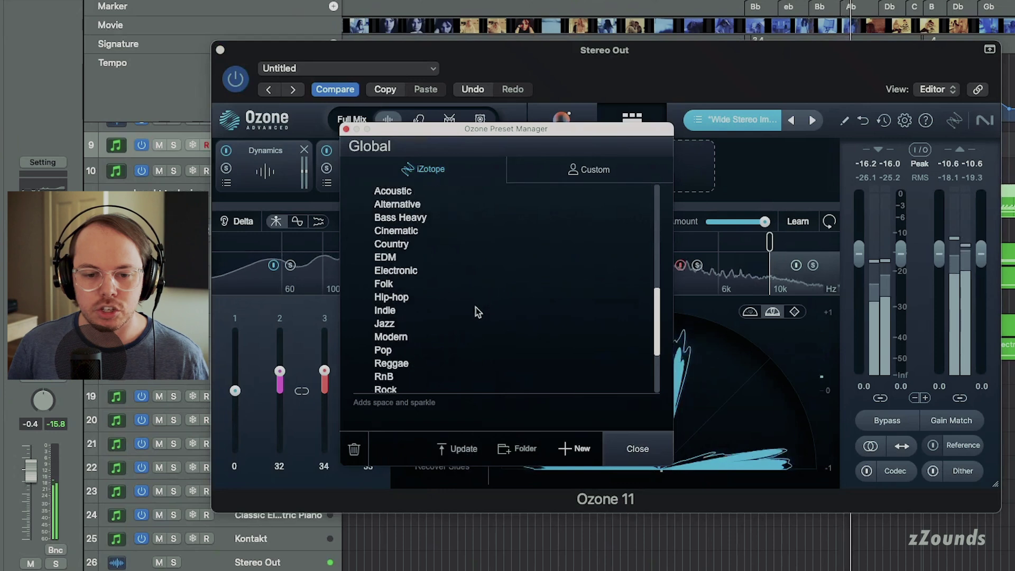
{"action": "scroll", "coordinate": [373, 309], "scroll_direction": "up", "scroll_amount": 5}
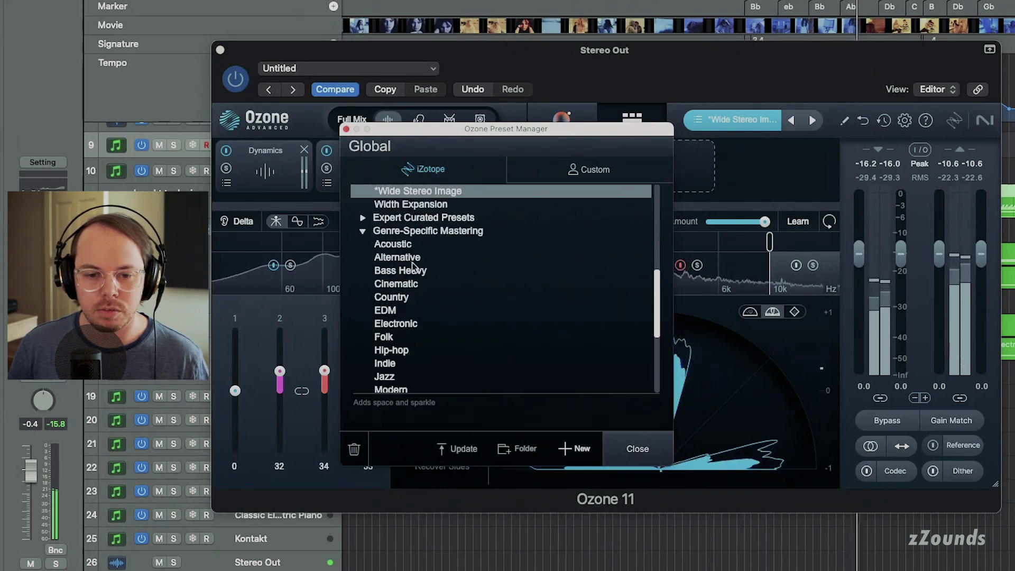
{"action": "scroll", "coordinate": [432, 309], "scroll_direction": "down", "scroll_amount": 2}
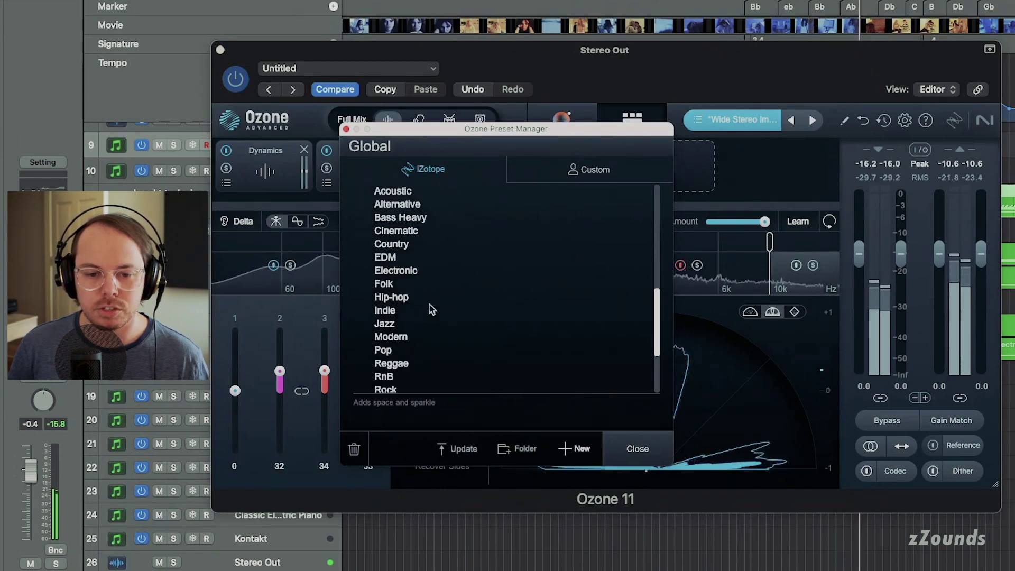
{"action": "left_click", "coordinate": [406, 231]}
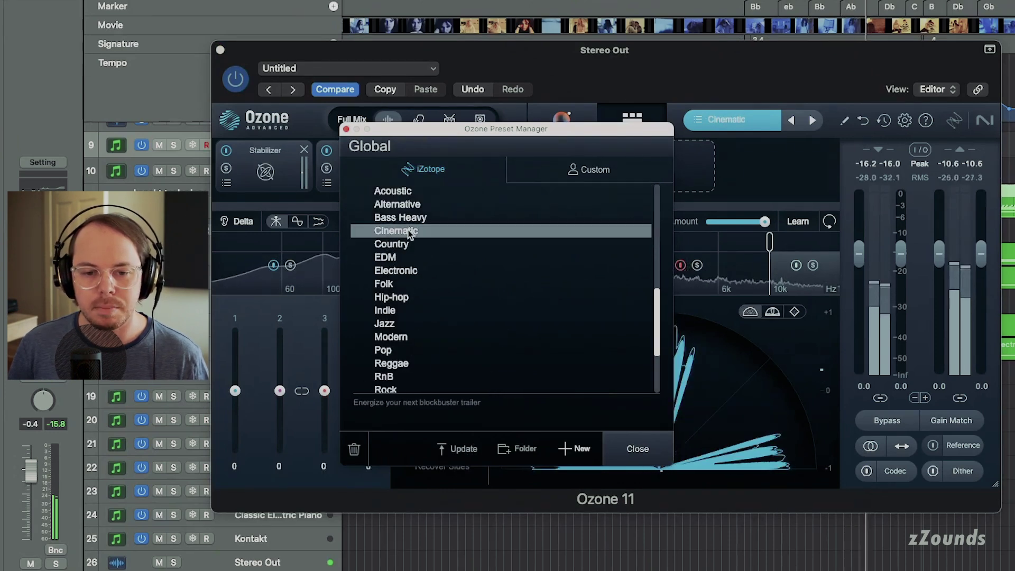
{"action": "left_click", "coordinate": [346, 129]}
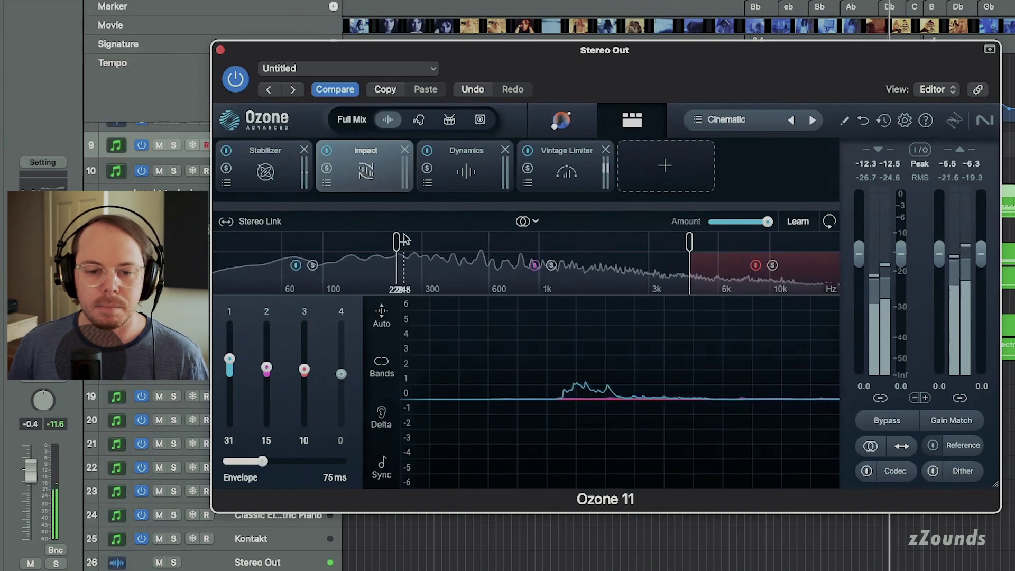
Step: Drag Impact's first crossover from about 228 Hz down to 147 Hz
{"action": "left_click_drag", "start_coordinate": [398, 241], "coordinate": [344, 247]}
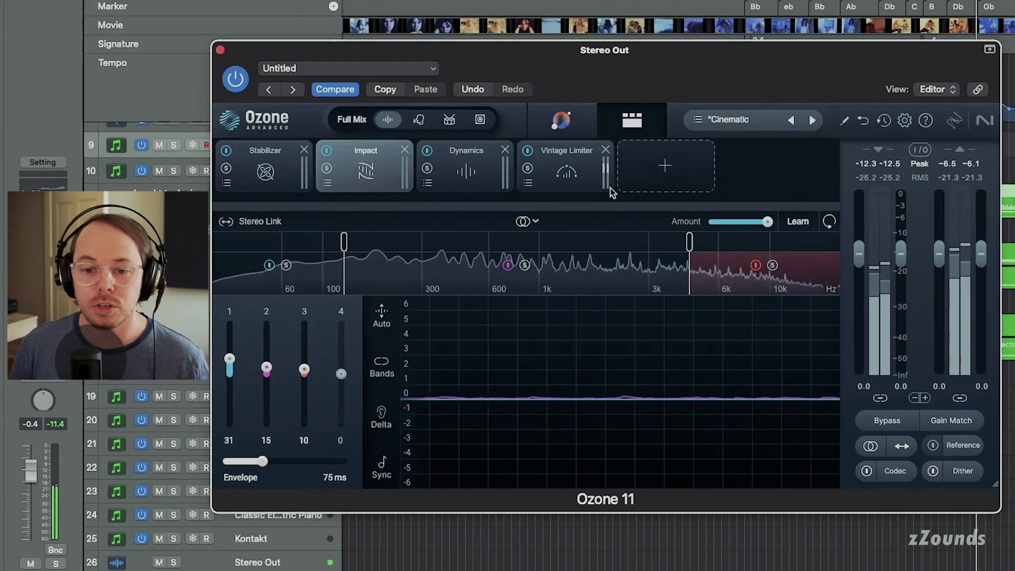
Step: Insert a Dynamic EQ module between Impact and Dynamics and start playback
{"action": "left_click", "coordinate": [625, 172]}
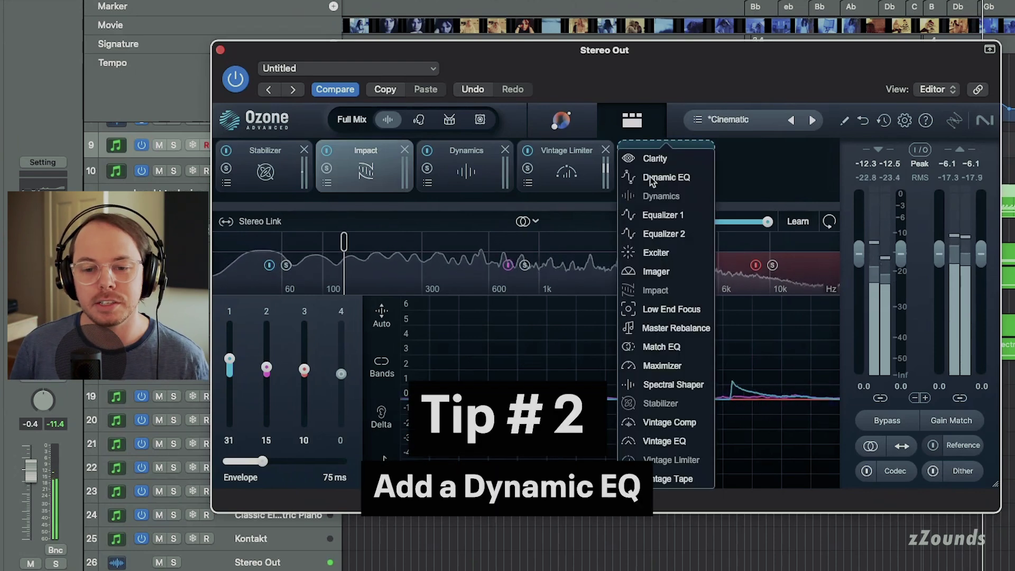
{"action": "left_click", "coordinate": [663, 173]}
{"action": "left_click_drag", "start_coordinate": [664, 169], "coordinate": [473, 168]}
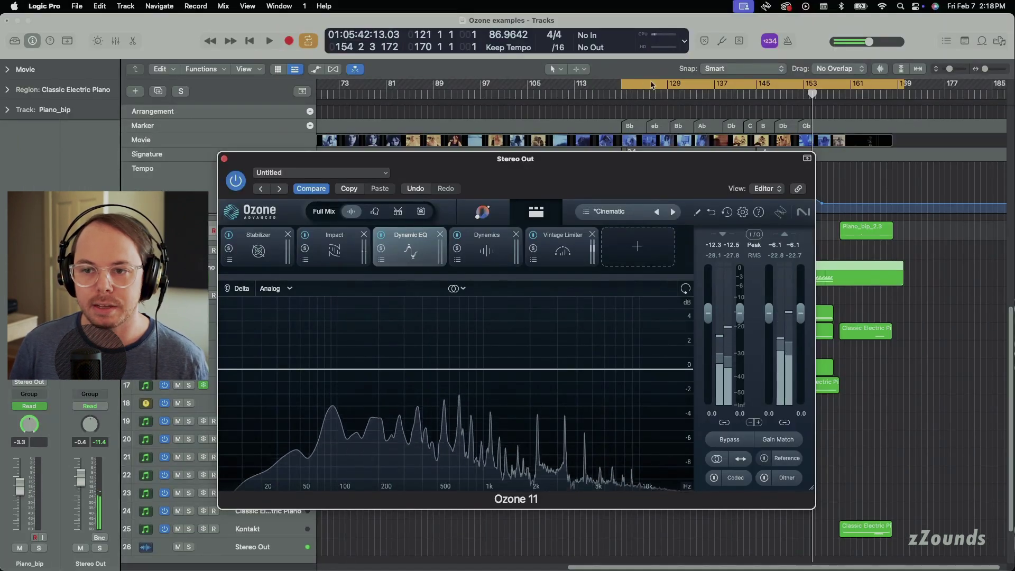
{"action": "key", "text": "space"}
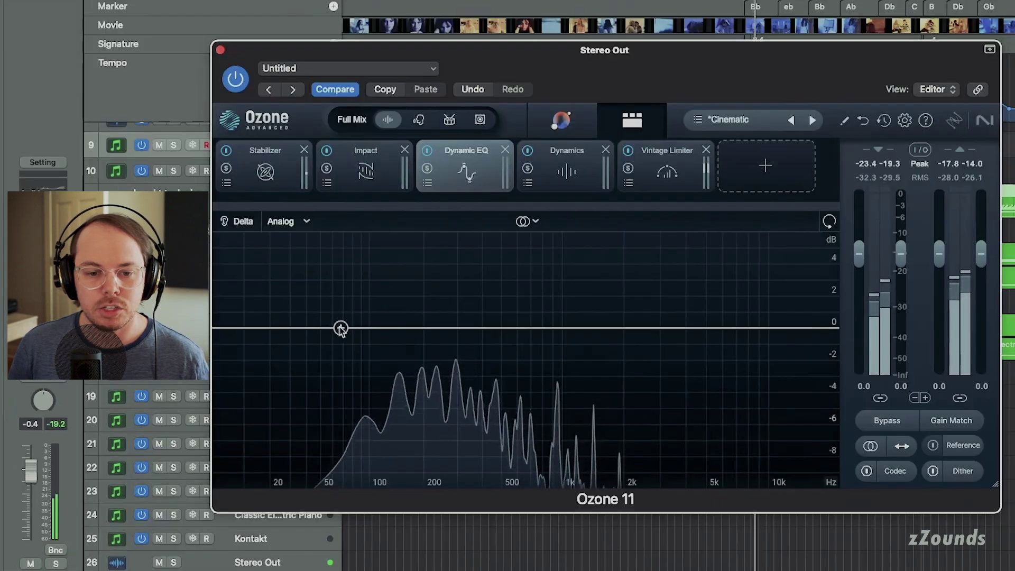
Step: Add a low Dynamic EQ band near 46 Hz and make it a Band Shelf
{"action": "left_click", "coordinate": [331, 328]}
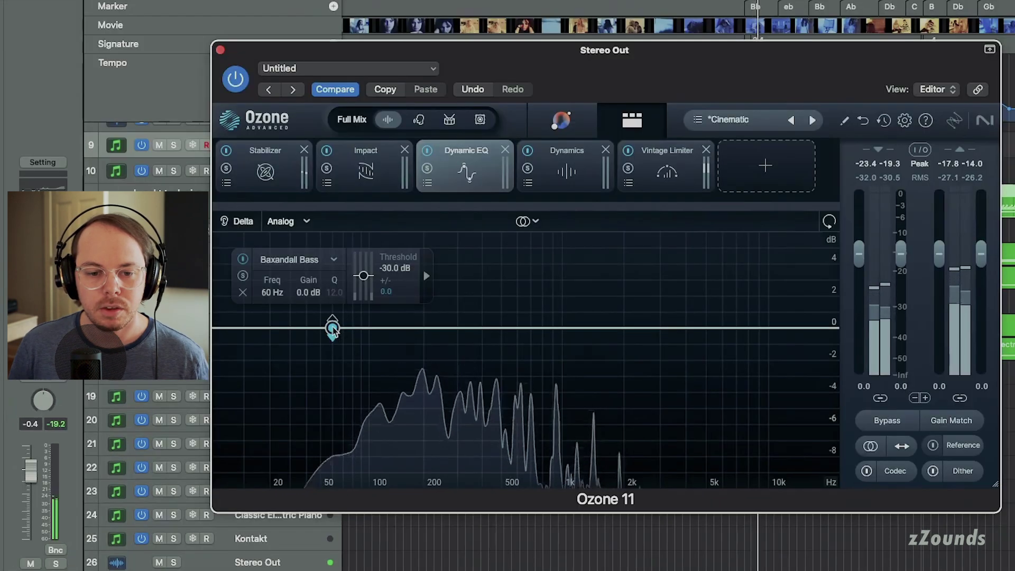
{"action": "left_click_drag", "start_coordinate": [331, 331], "coordinate": [314, 333]}
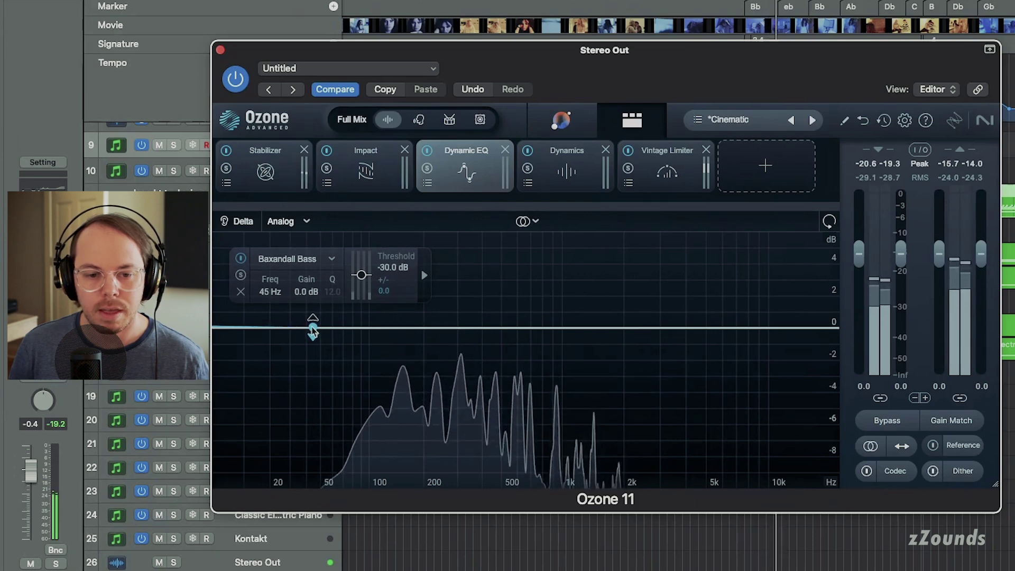
{"action": "left_click", "coordinate": [291, 259]}
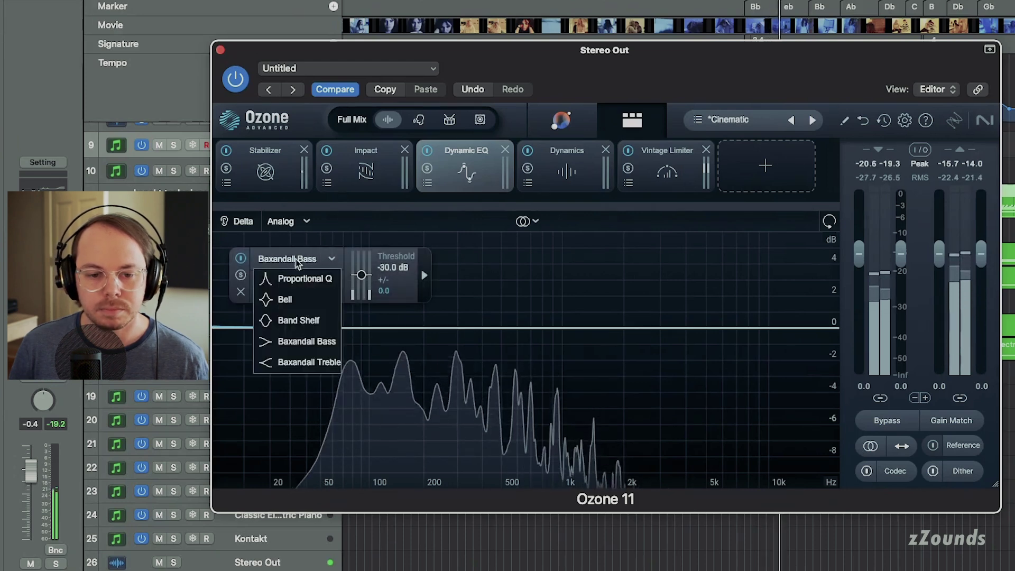
{"action": "left_click", "coordinate": [299, 328]}
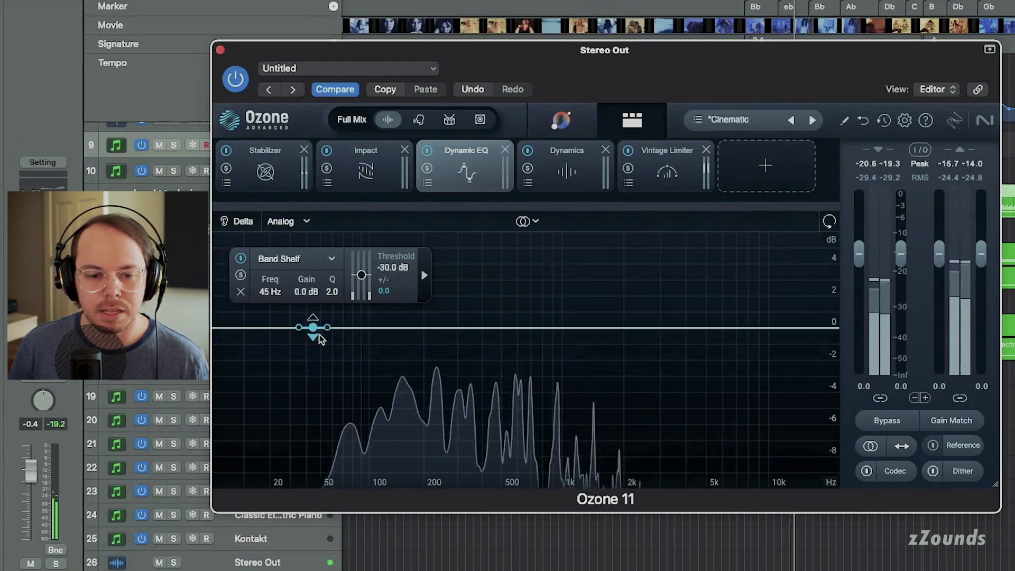
Step: Cut the shelf to -1.4 dB and raise its threshold to about -45 dB
{"action": "left_click_drag", "start_coordinate": [313, 336], "coordinate": [317, 359]}
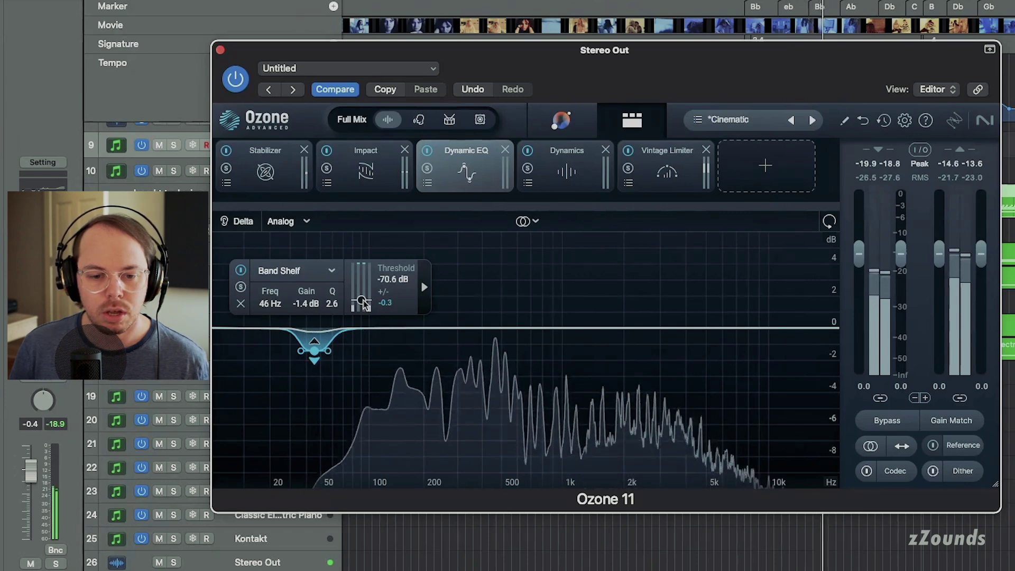
{"action": "left_click_drag", "start_coordinate": [364, 311], "coordinate": [365, 303]}
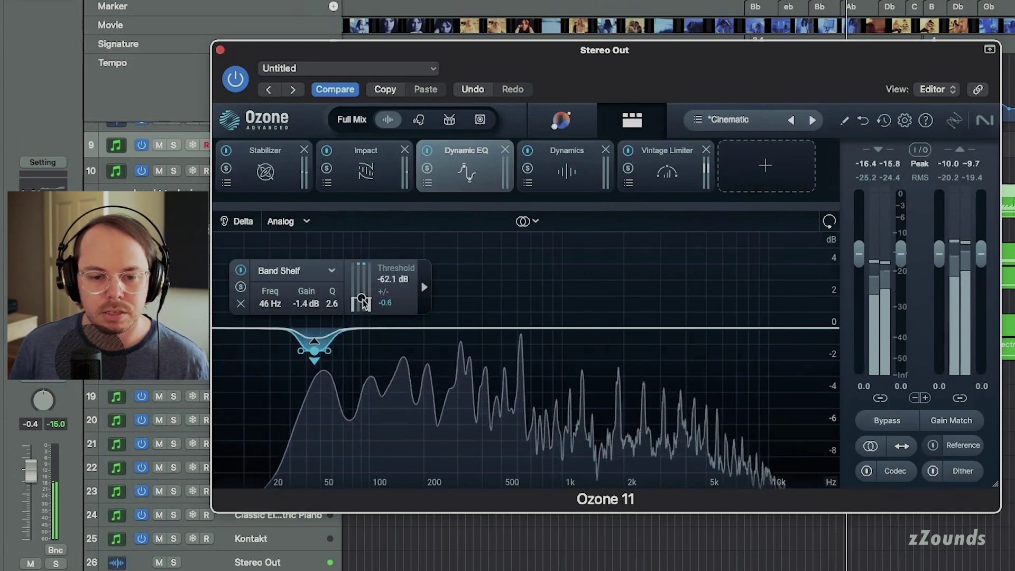
{"action": "left_click_drag", "start_coordinate": [368, 306], "coordinate": [363, 294]}
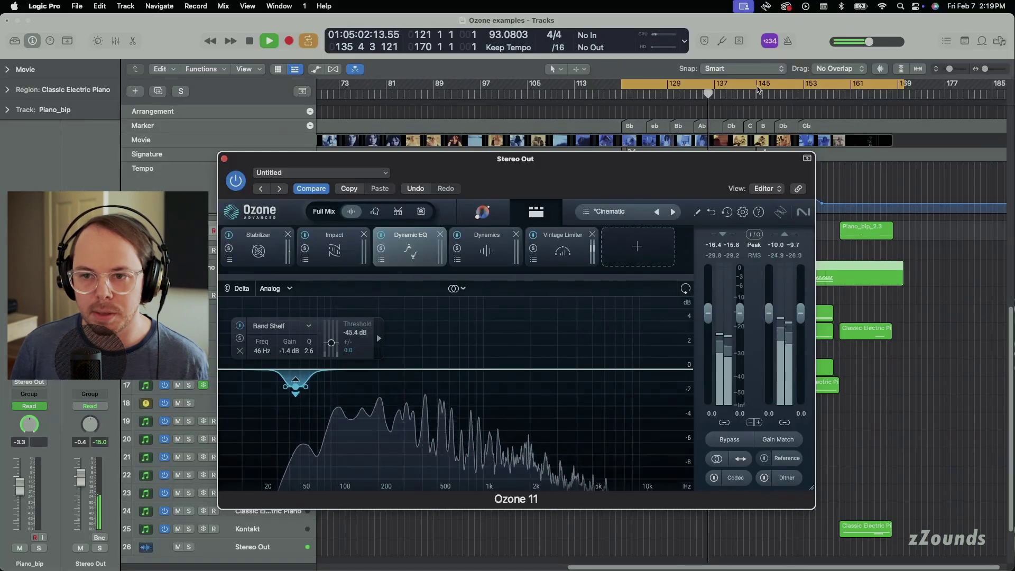
{"action": "left_click", "coordinate": [769, 87]}
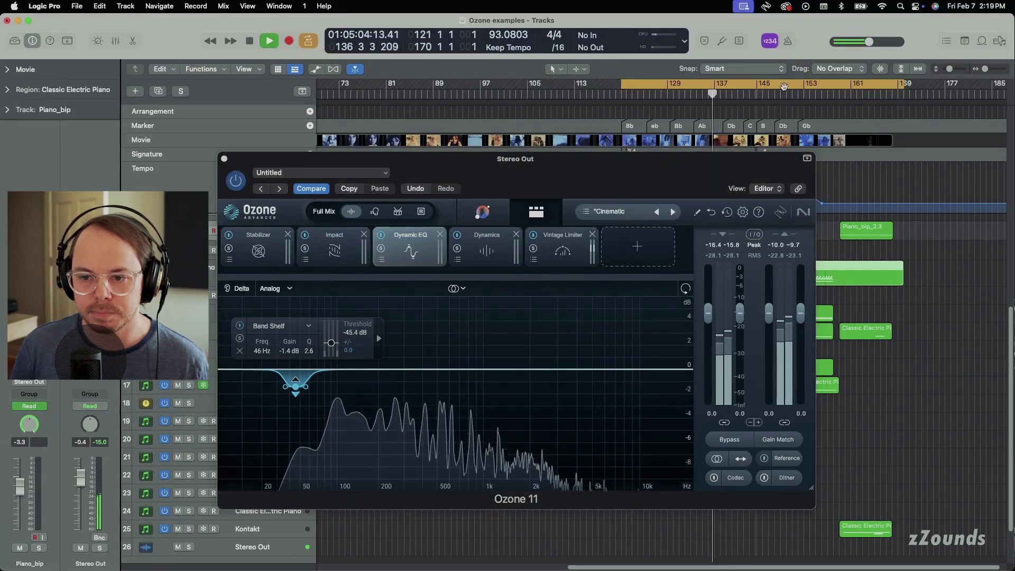
{"action": "left_click", "coordinate": [784, 86]}
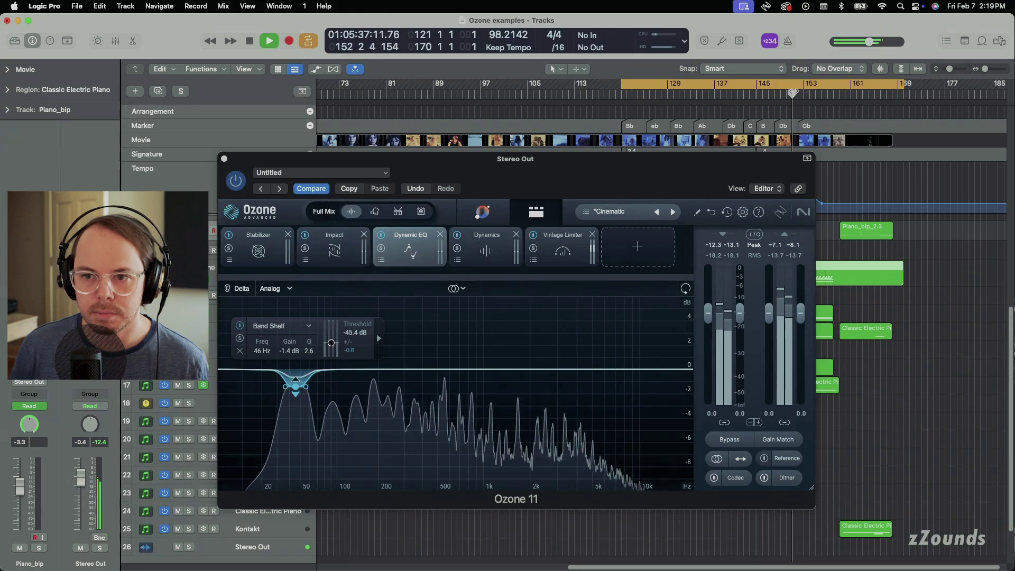
{"action": "left_click", "coordinate": [792, 91]}
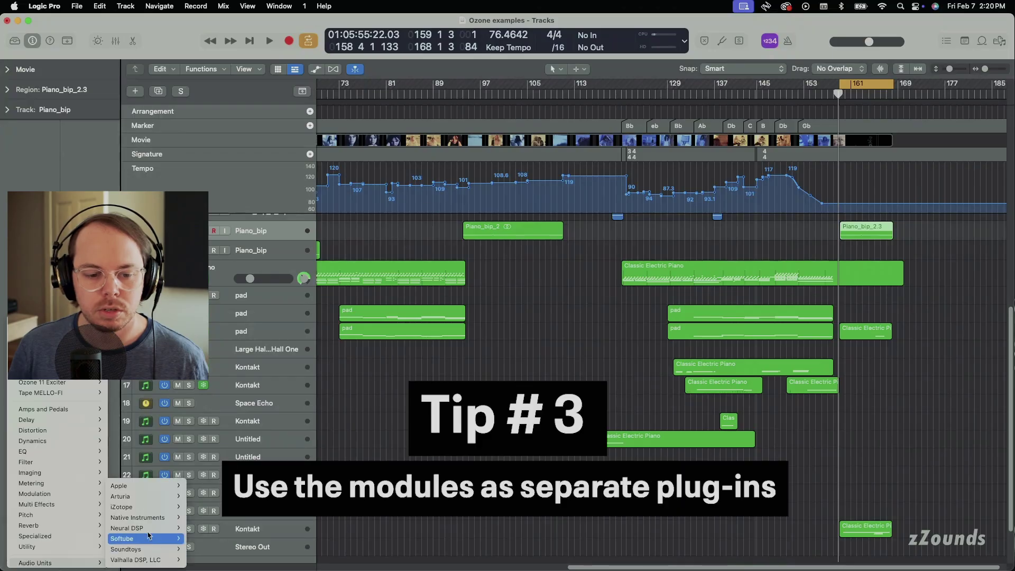
Step: Insert the stereo Ozone 11 Vintage Tape on Piano_bip and close its window
{"action": "mouse_move", "coordinate": [166, 512]}
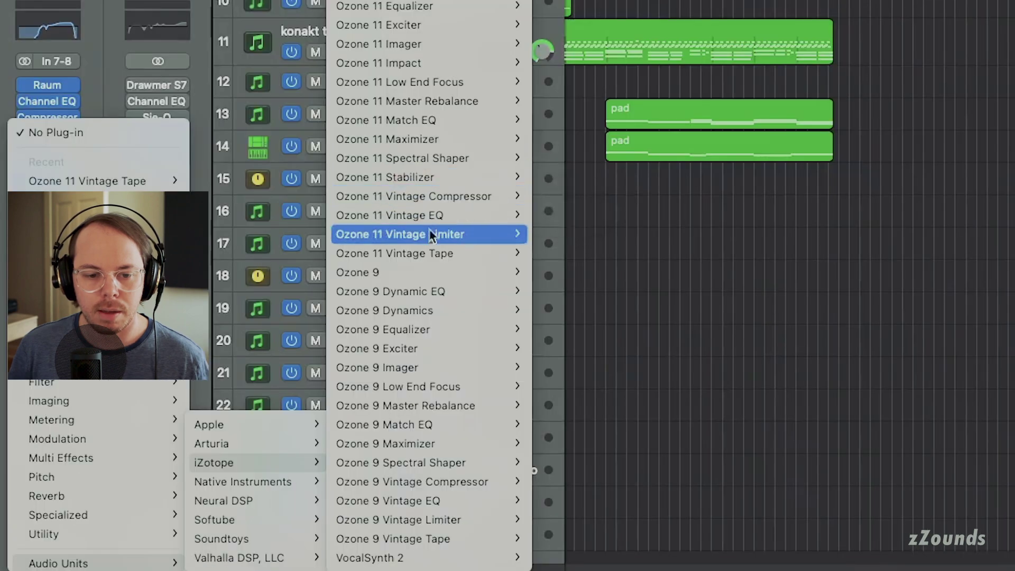
{"action": "mouse_move", "coordinate": [243, 391]}
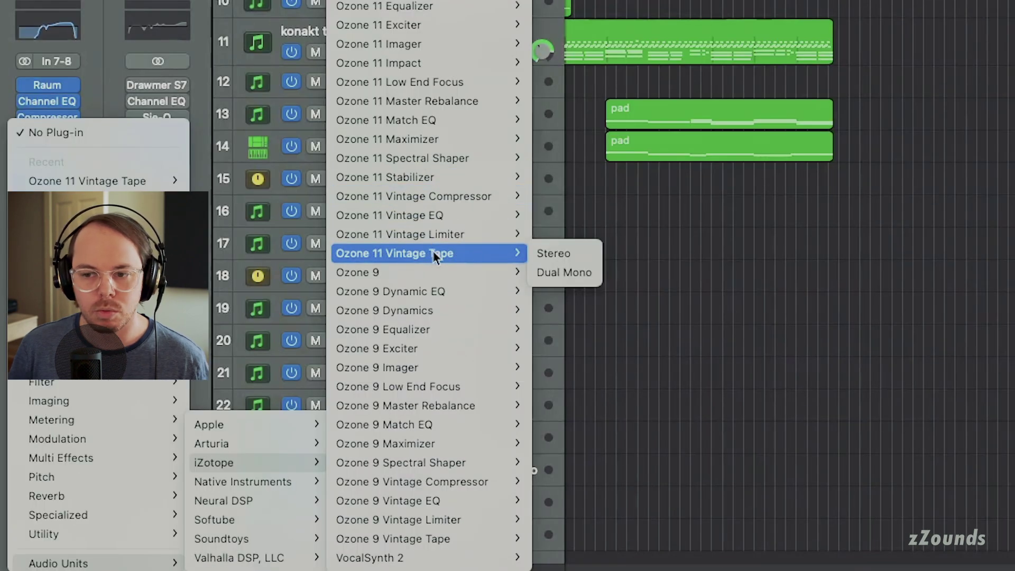
{"action": "left_click", "coordinate": [551, 250]}
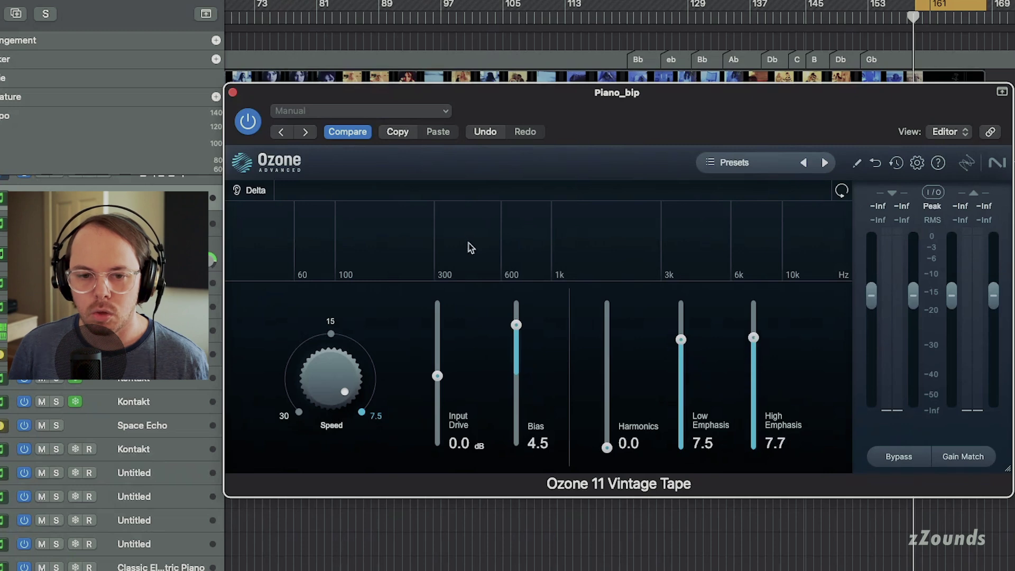
{"action": "left_click", "coordinate": [232, 93]}
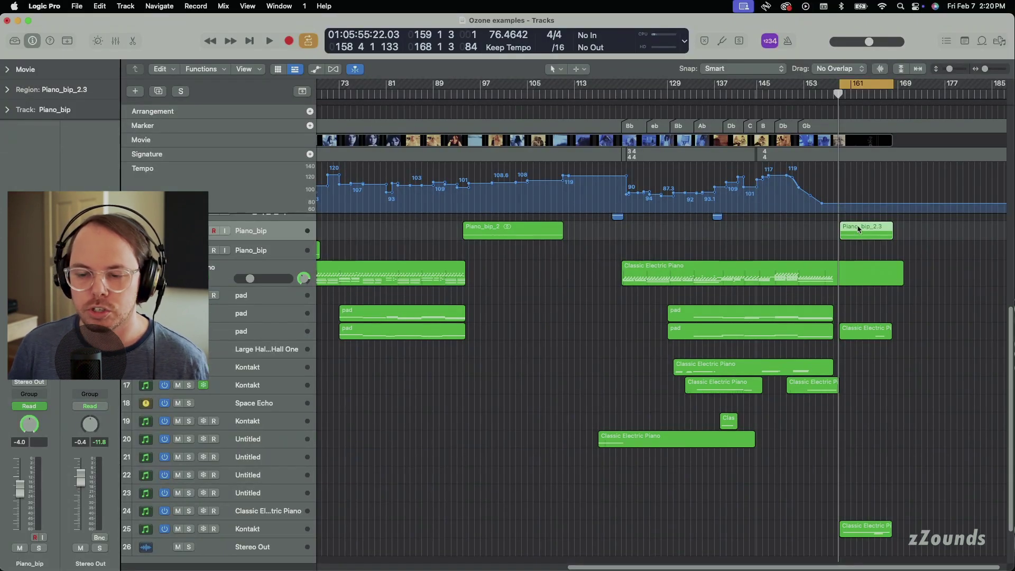
Step: Automate Vintage Tape Harmonics to ramp up to 10.0 across Piano_bip_2.3
{"action": "key", "text": "space"}
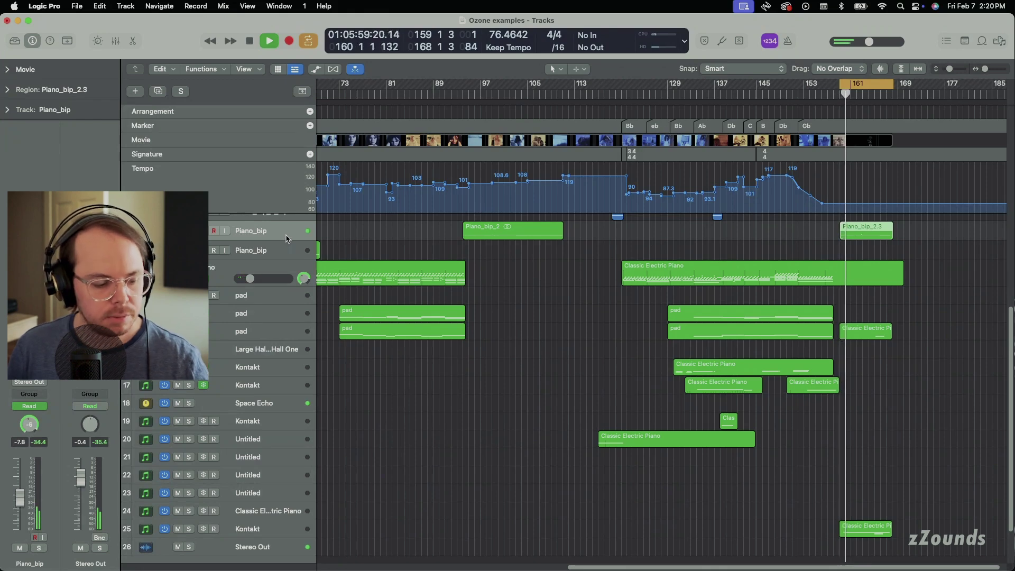
{"action": "key", "text": "a"}
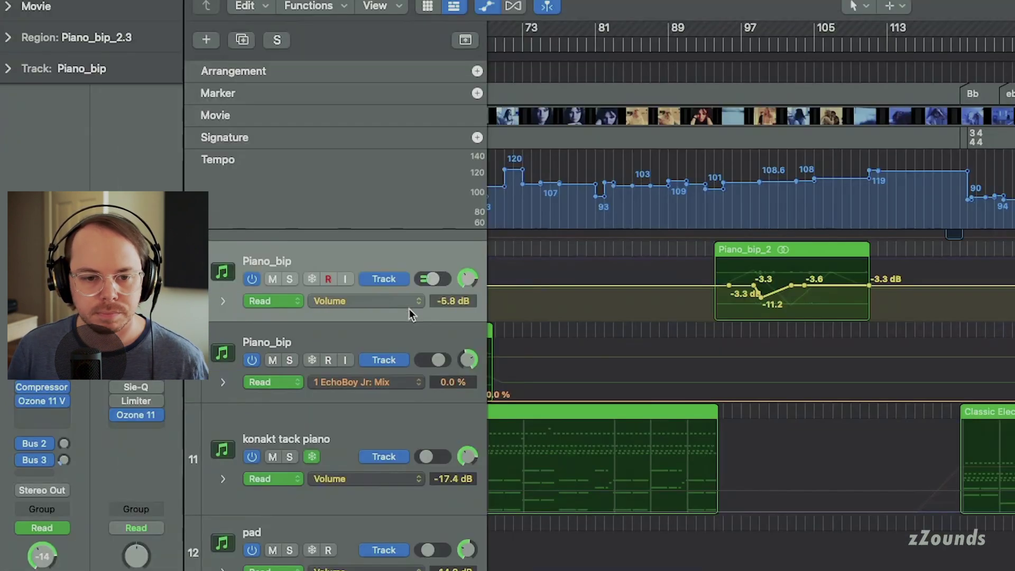
{"action": "left_click", "coordinate": [267, 260]}
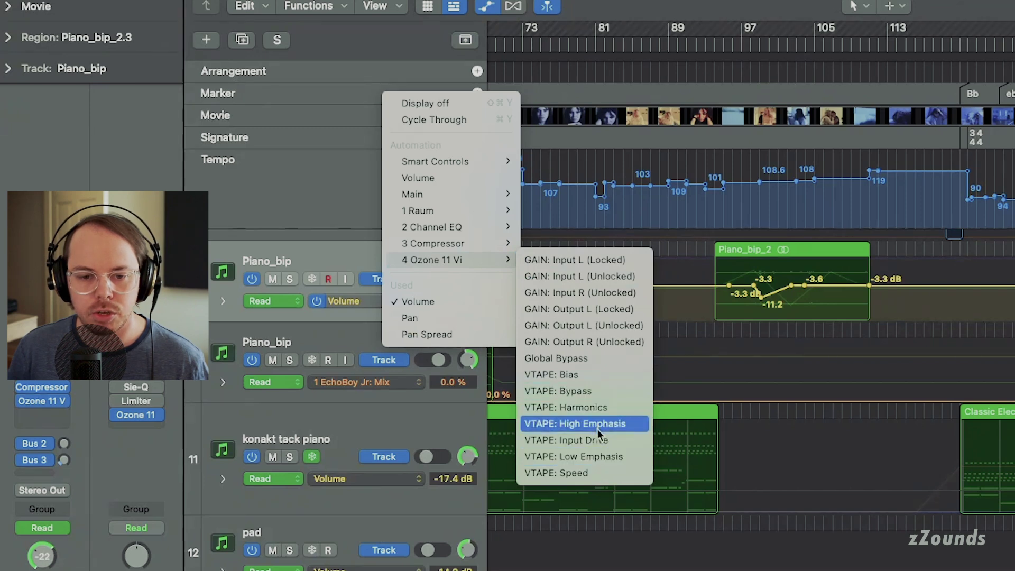
{"action": "left_click", "coordinate": [597, 408]}
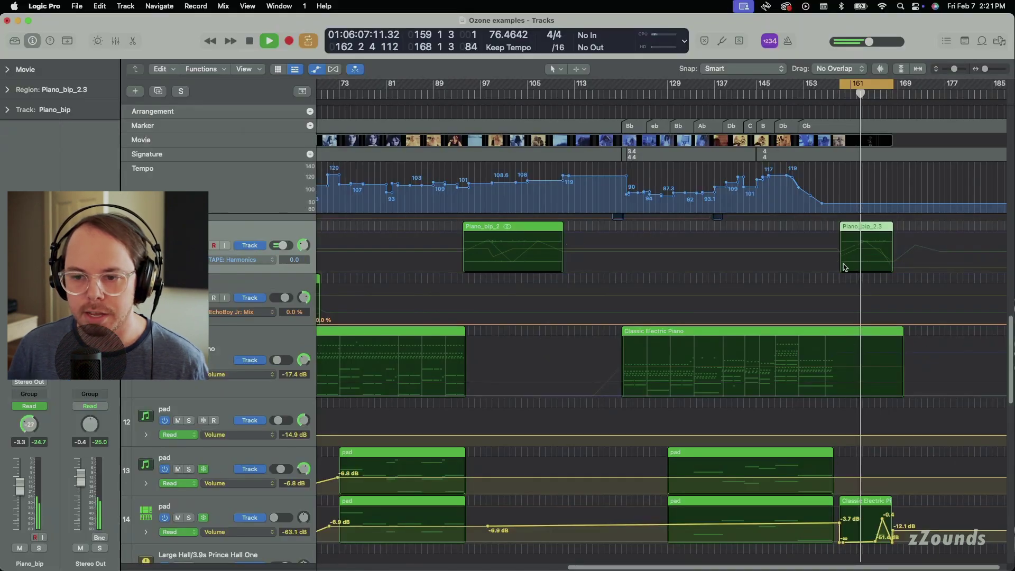
{"action": "left_click", "coordinate": [842, 272]}
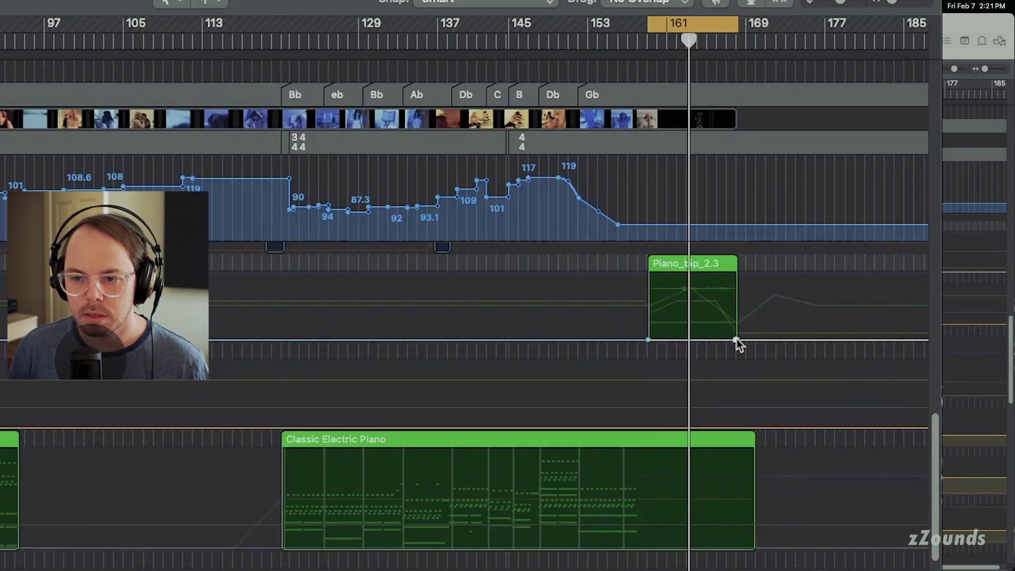
{"action": "left_click_drag", "start_coordinate": [894, 274], "coordinate": [893, 234]}
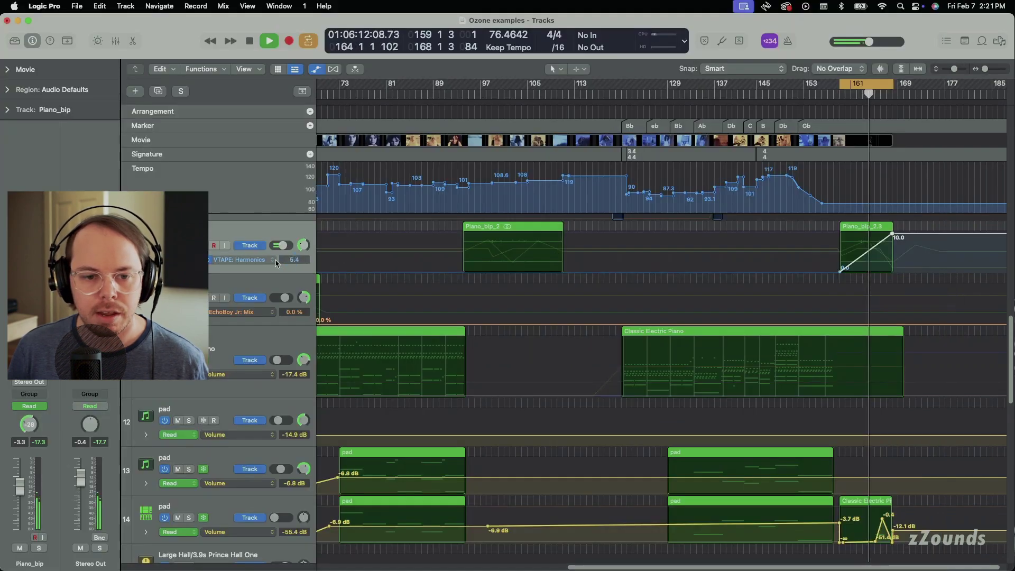
Step: Automate Vintage Tape Input Drive to ramp from 0.0 to +30.0
{"action": "left_click", "coordinate": [274, 261]}
{"action": "mouse_move", "coordinate": [306, 199]}
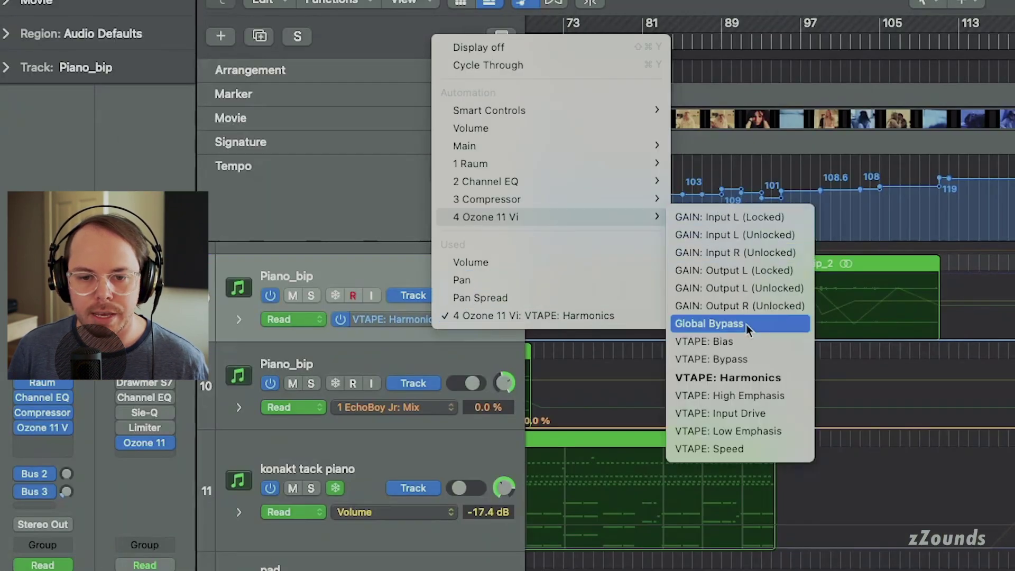
{"action": "left_click", "coordinate": [878, 378]}
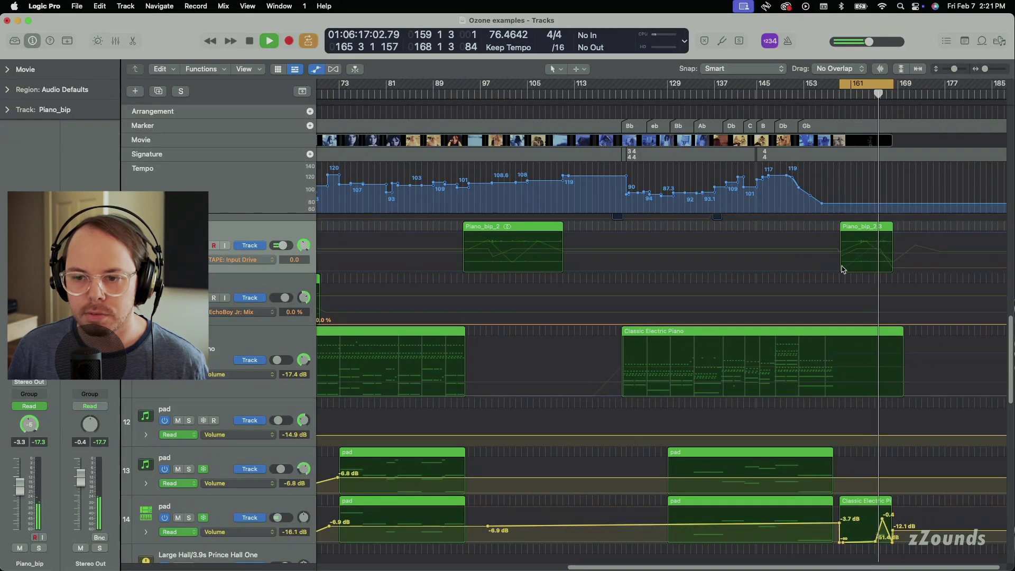
{"action": "left_click", "coordinate": [841, 266]}
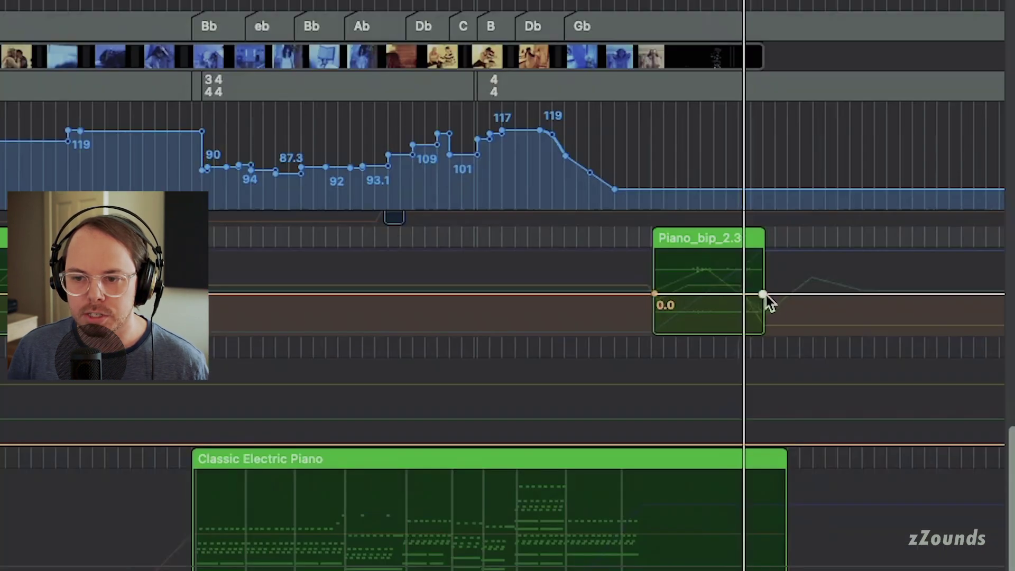
{"action": "left_click_drag", "start_coordinate": [893, 253], "coordinate": [892, 236]}
{"action": "left_click_drag", "start_coordinate": [764, 259], "coordinate": [763, 255]}
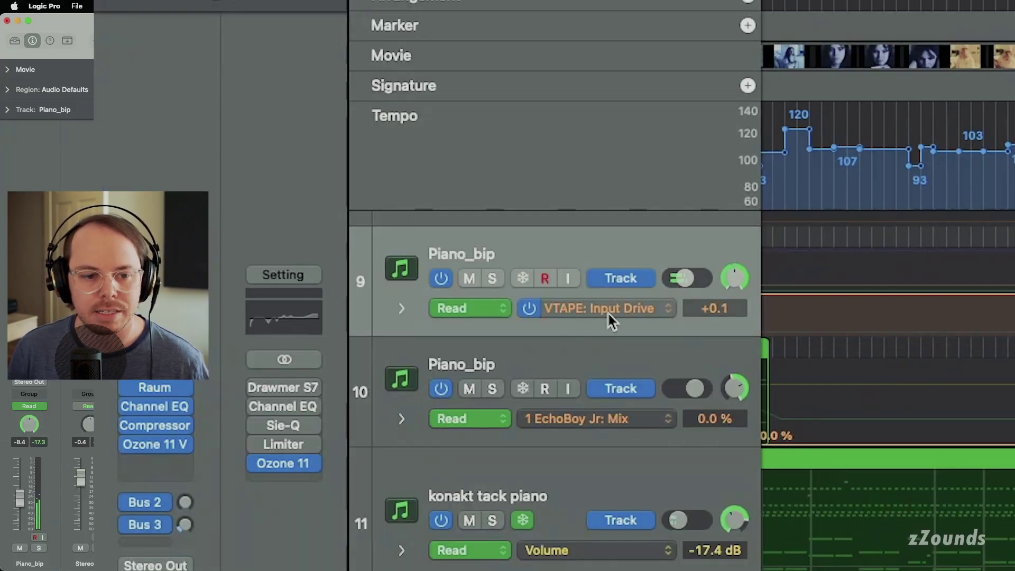
Step: Reopen Piano_bip's Vintage Tape window and nudge Harmonics upward
{"action": "left_click", "coordinate": [175, 448]}
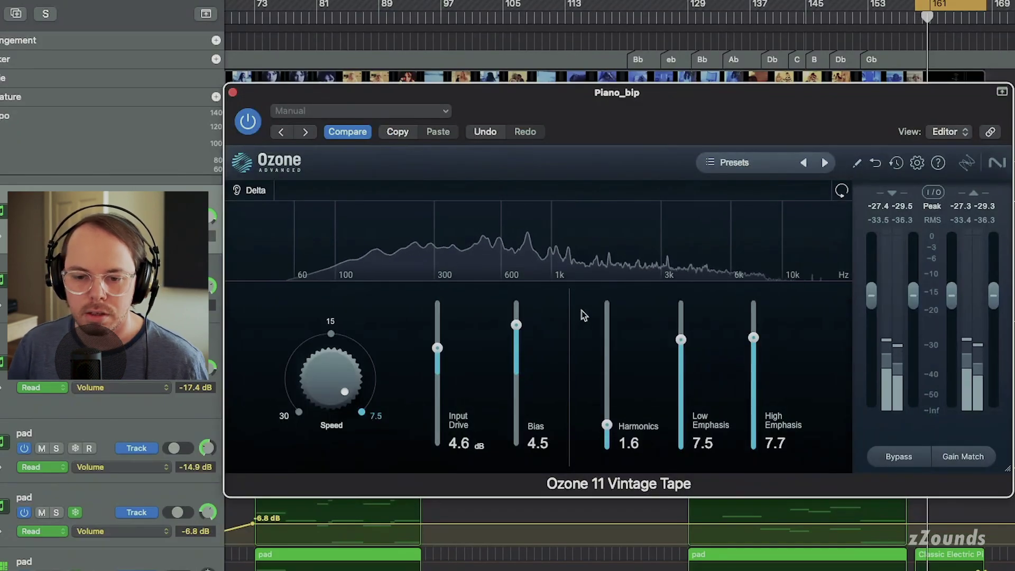
{"action": "left_click_drag", "start_coordinate": [607, 426], "coordinate": [608, 372]}
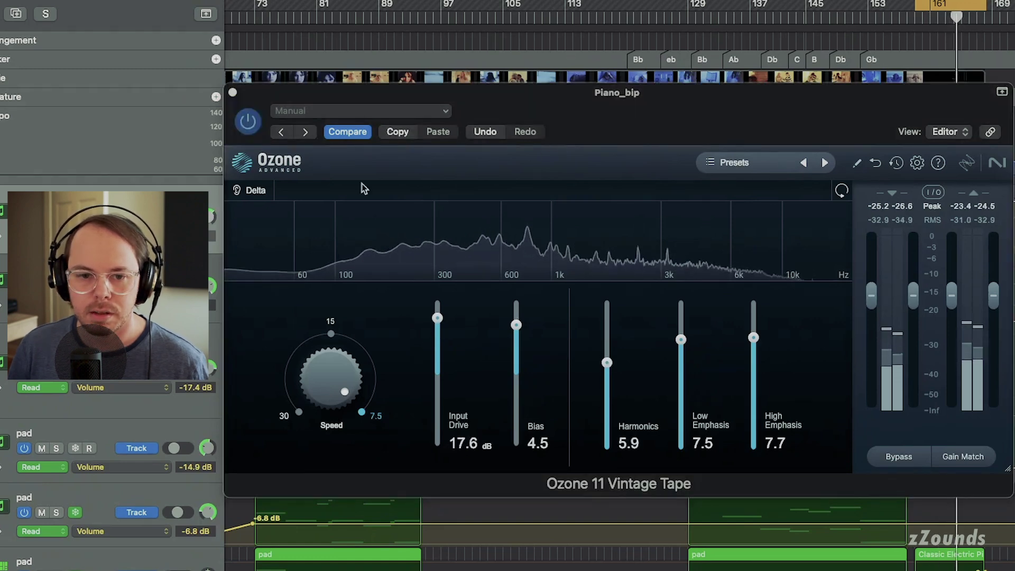
{"action": "left_click", "coordinate": [355, 94]}
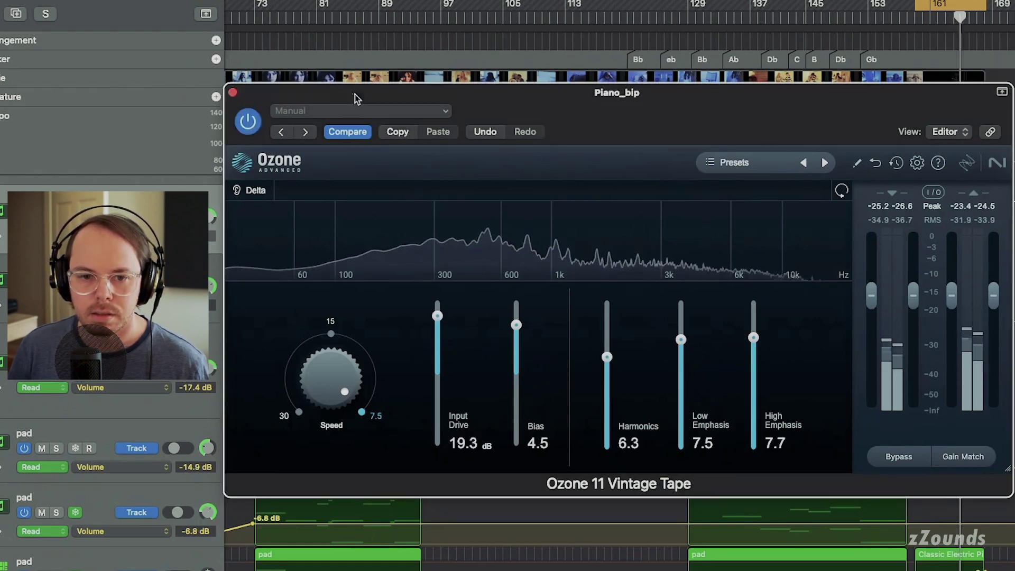
Step: A/B Vintage Tape against the dry piano, ending with it bypassed
{"action": "left_click", "coordinate": [248, 122]}
{"action": "left_click", "coordinate": [248, 123]}
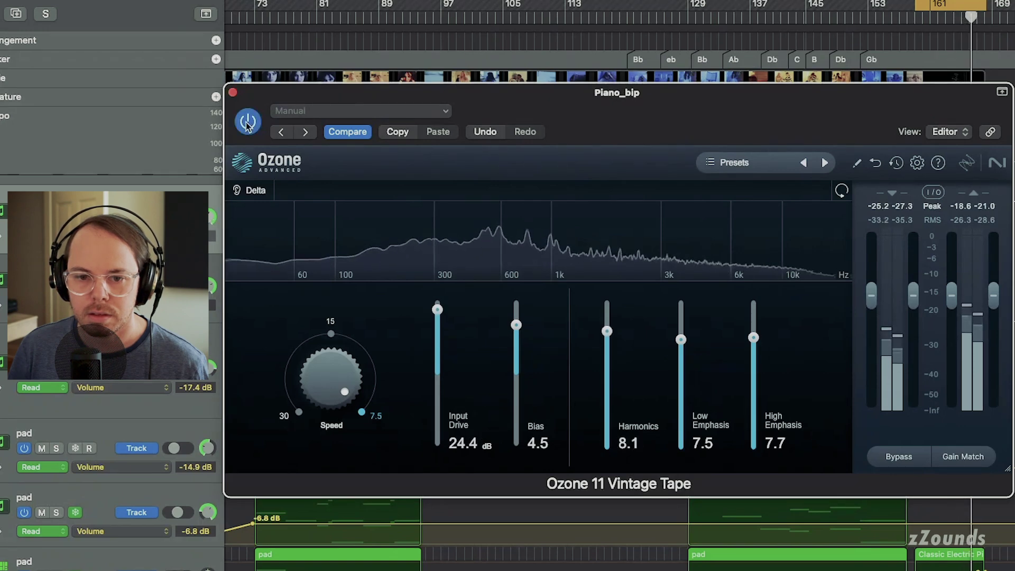
{"action": "left_click", "coordinate": [248, 123]}
{"action": "left_click", "coordinate": [247, 123]}
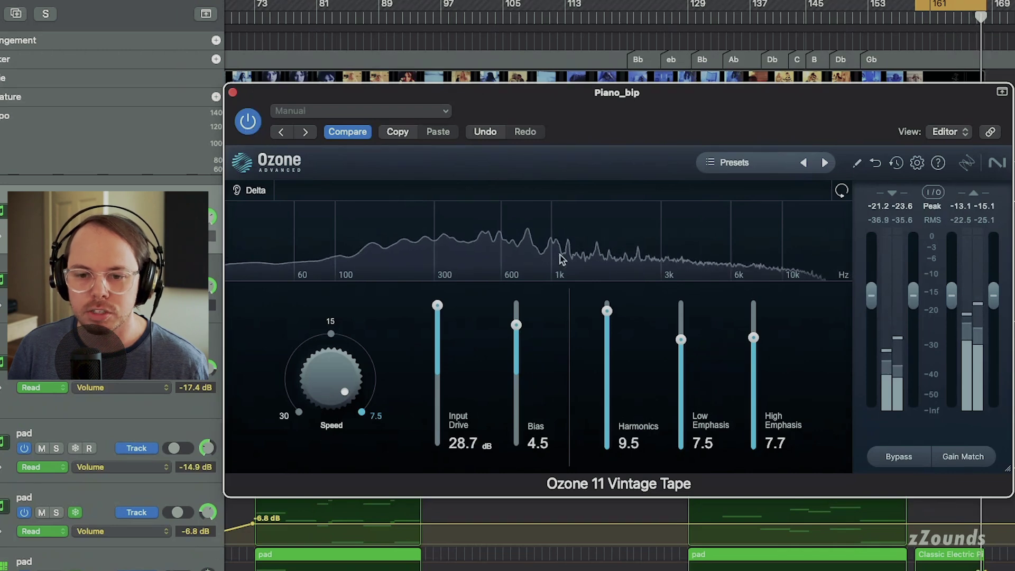
{"action": "left_click", "coordinate": [247, 122]}
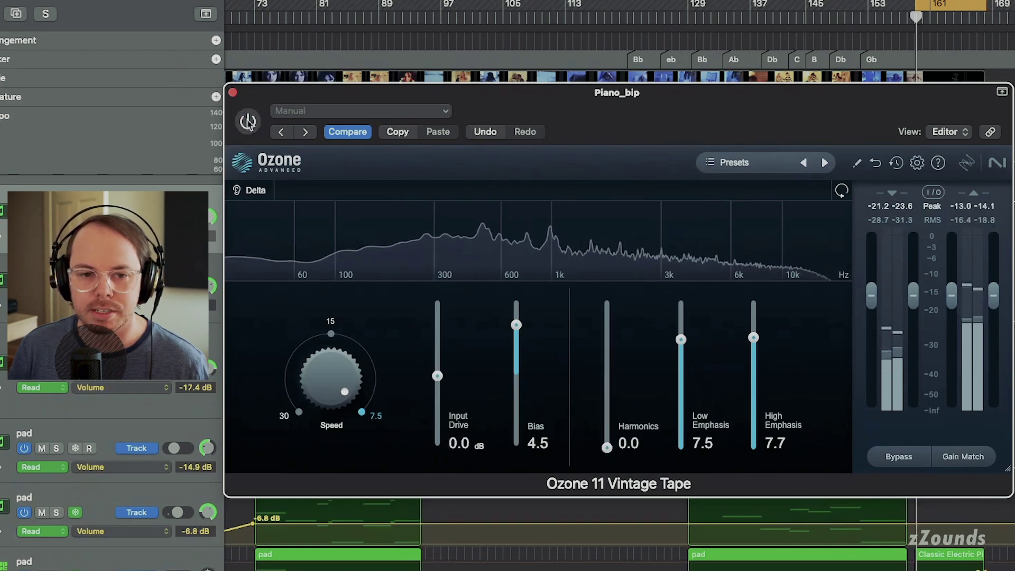